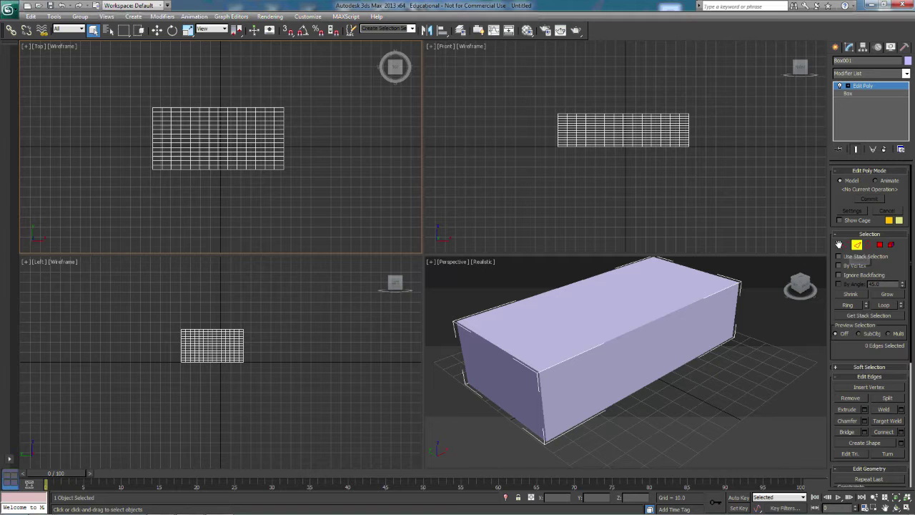
# Delete five adjacent vertices near the middle of the box's upper face to open a hole.
pyautogui.click(846, 245)
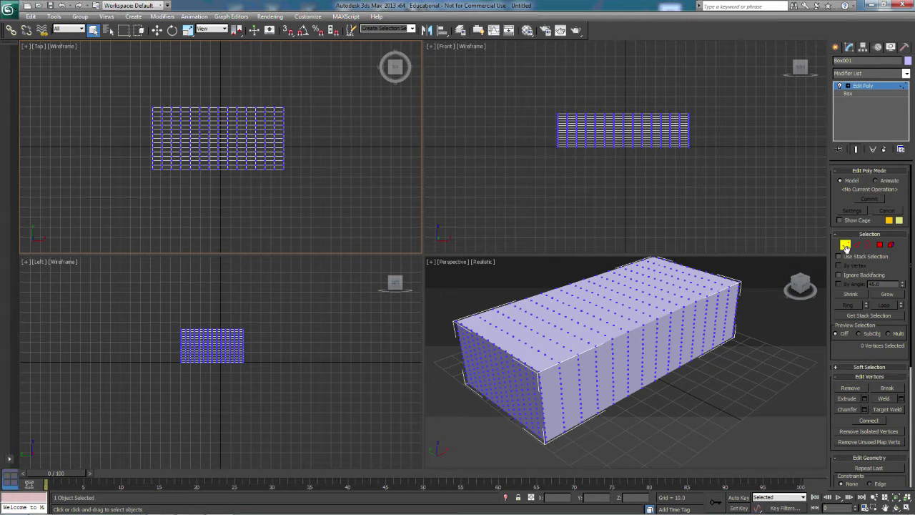
pyautogui.click(601, 307)
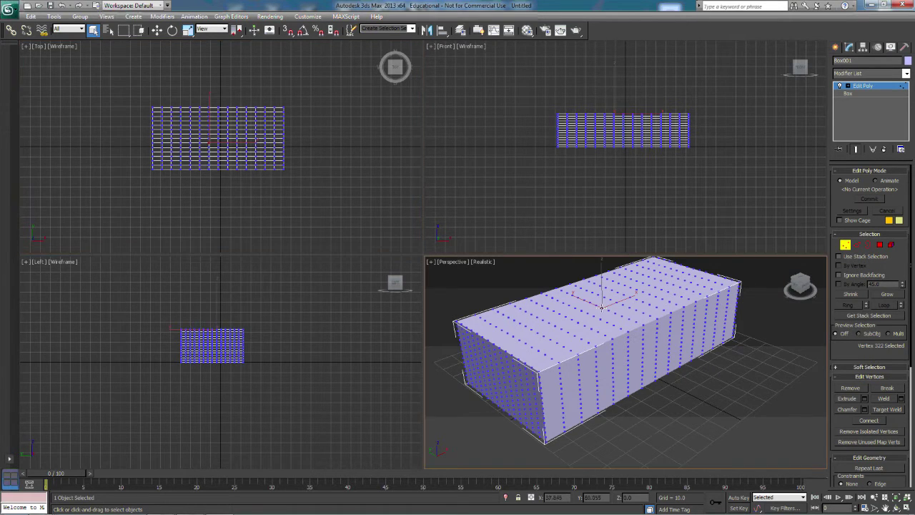
pyautogui.keyDown('ctrl'); pyautogui.click(597, 304); pyautogui.keyUp('ctrl')
pyautogui.keyDown('ctrl'); pyautogui.click(606, 299); pyautogui.keyUp('ctrl')
pyautogui.keyDown('ctrl'); pyautogui.click(611, 301); pyautogui.keyUp('ctrl')
pyautogui.keyDown('ctrl'); pyautogui.click(614, 313); pyautogui.keyUp('ctrl')
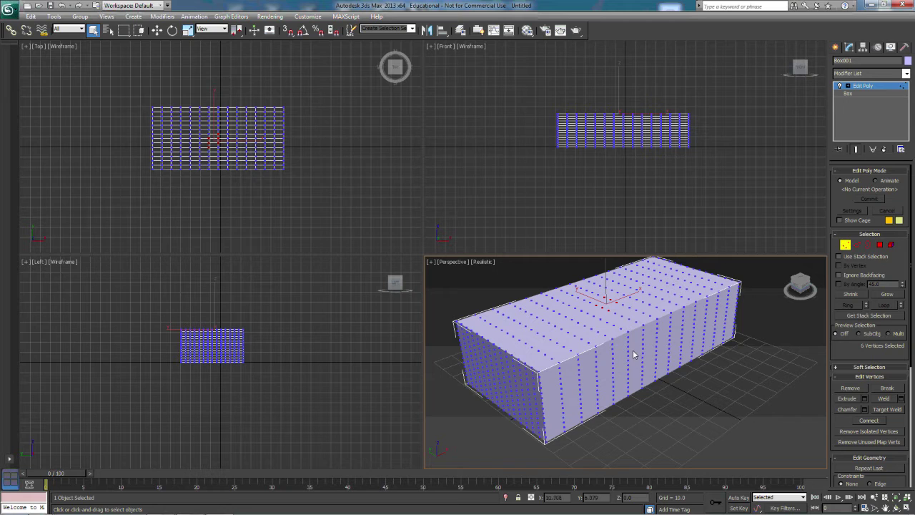
pyautogui.press('Delete')
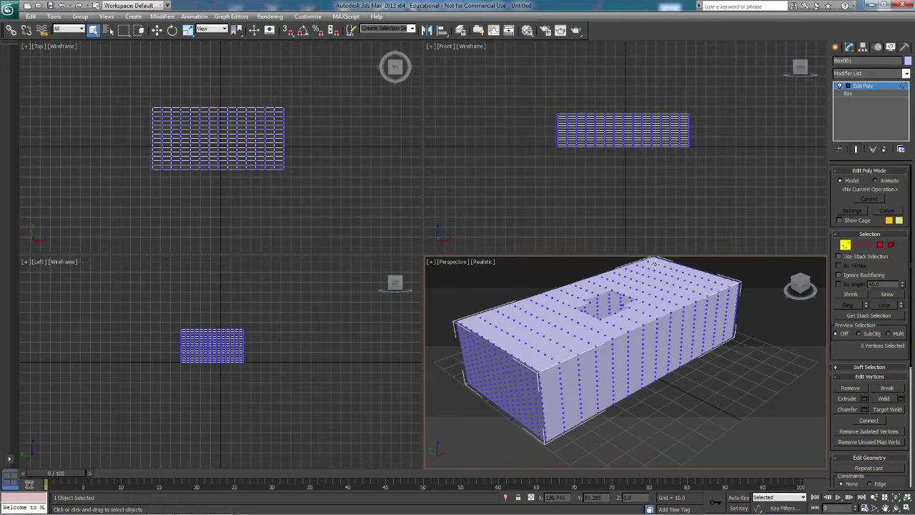
pyautogui.moveTo(802, 283)
pyautogui.mouseDown()
pyautogui.moveTo(795, 302)
pyautogui.moveTo(799, 278)
pyautogui.mouseUp()
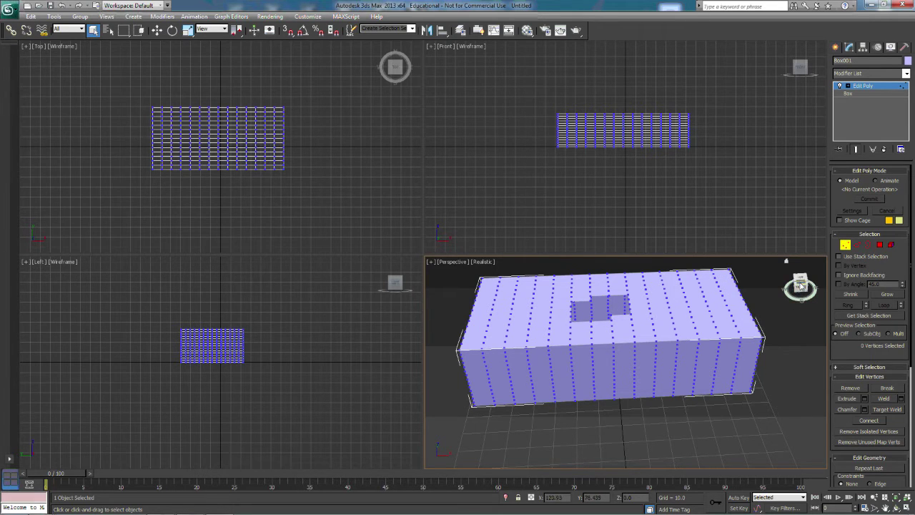
# Delete all vertices of the existing box and remove the box object from the scene.
pyautogui.moveTo(326, 201); pyautogui.dragTo(122, 106)
pyautogui.press('Delete')
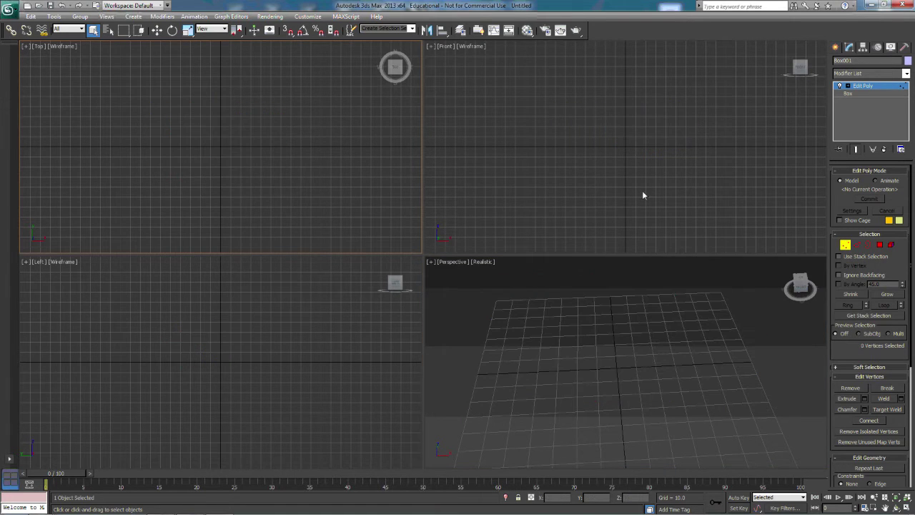
pyautogui.click(851, 95)
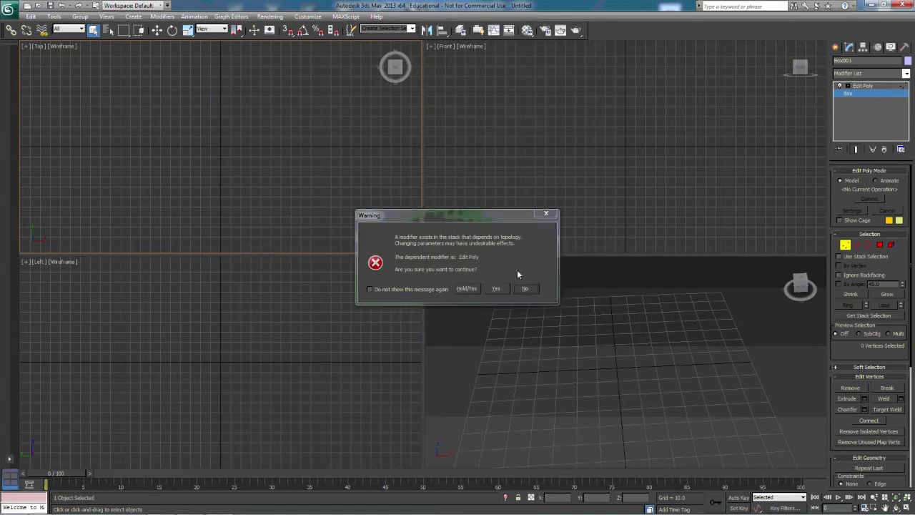
pyautogui.click(465, 288)
pyautogui.rightClick(855, 93)
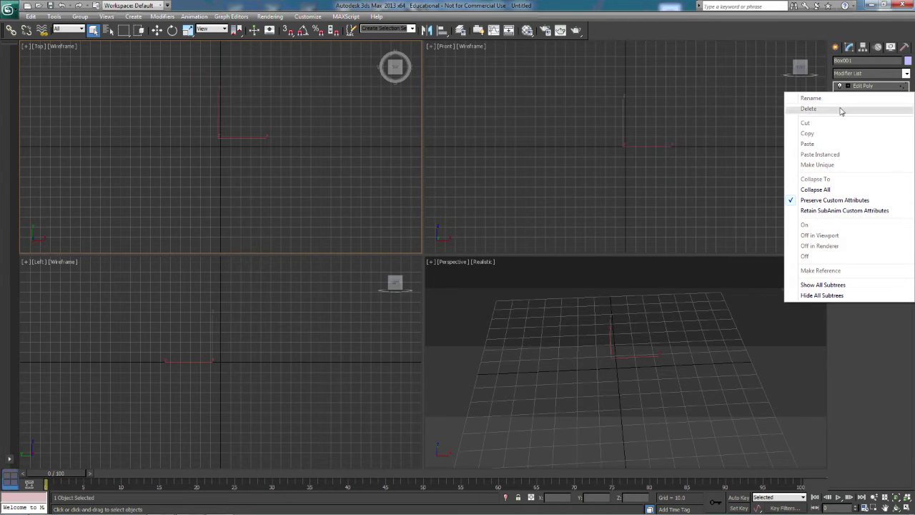
pyautogui.click(846, 112)
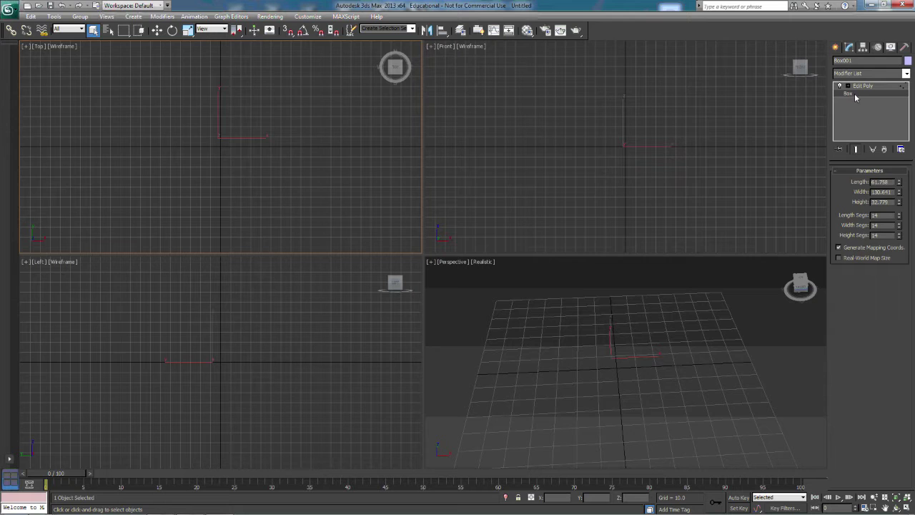
pyautogui.rightClick(854, 93)
pyautogui.click(866, 379)
pyautogui.press('Delete')
pyautogui.click(790, 354)
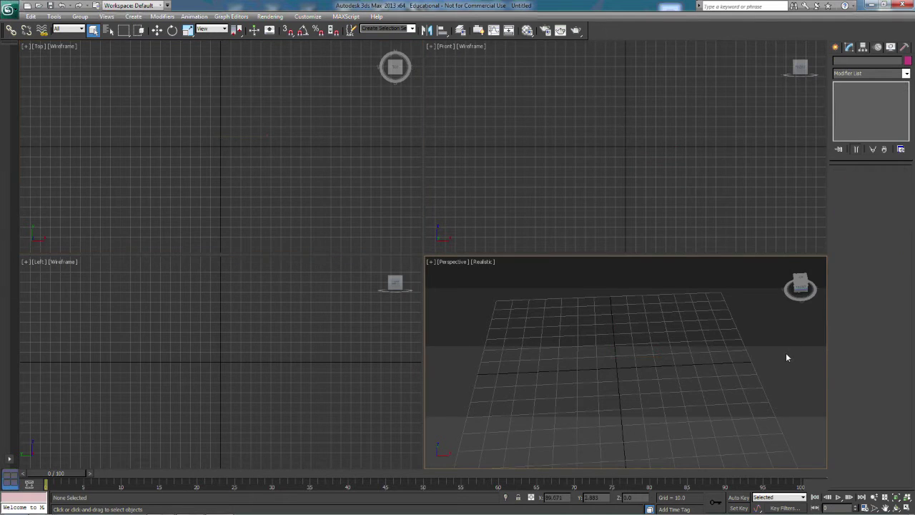
# Create a box about 67 long, 145 wide and 31 high around the centre of the grid.
pyautogui.click(836, 46)
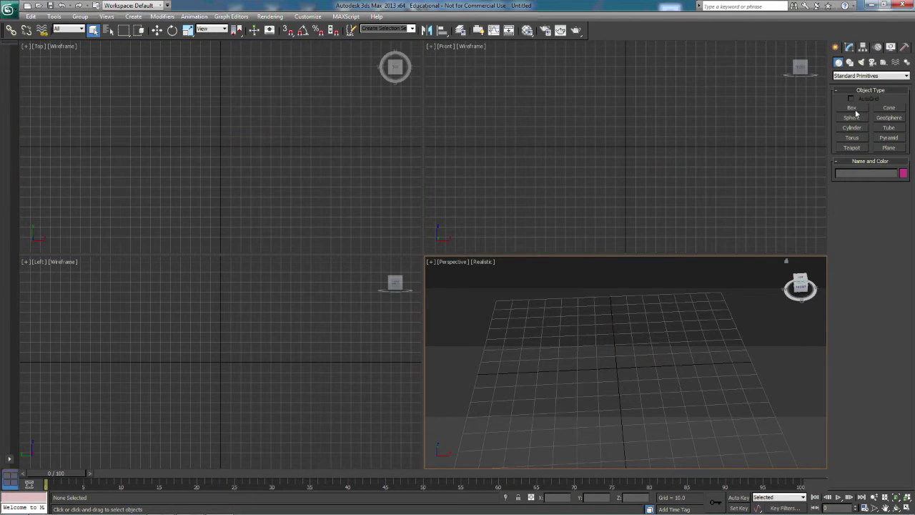
pyautogui.click(851, 107)
pyautogui.moveTo(153, 113); pyautogui.dragTo(299, 180)
pyautogui.click(299, 180)
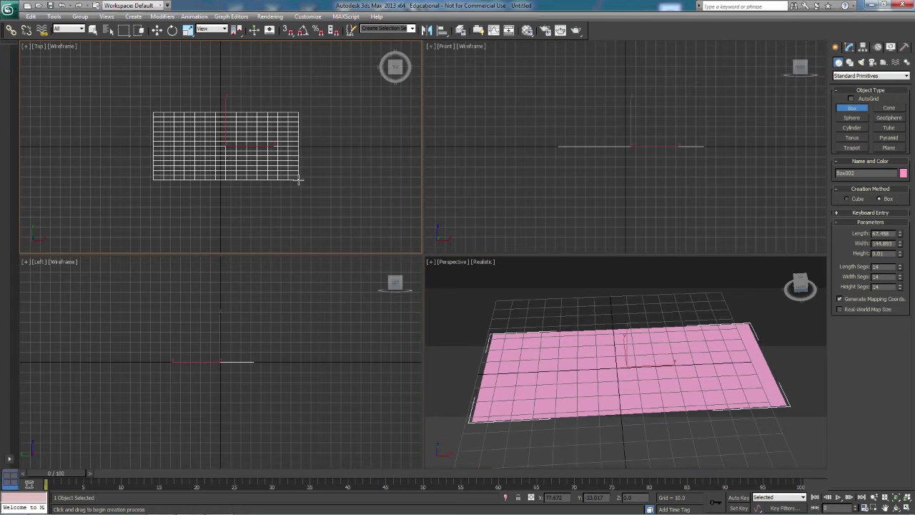
pyautogui.click(446, 290)
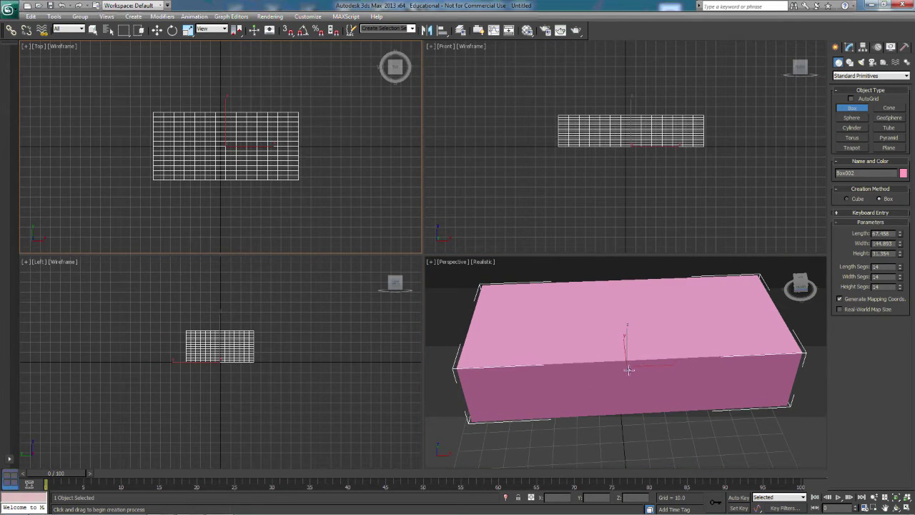
# Create a cylinder of about 9.2 radius and 64 height at the box's centre and lower it through the box.
pyautogui.click(852, 127)
pyautogui.moveTo(226, 146); pyautogui.dragTo(230, 147)
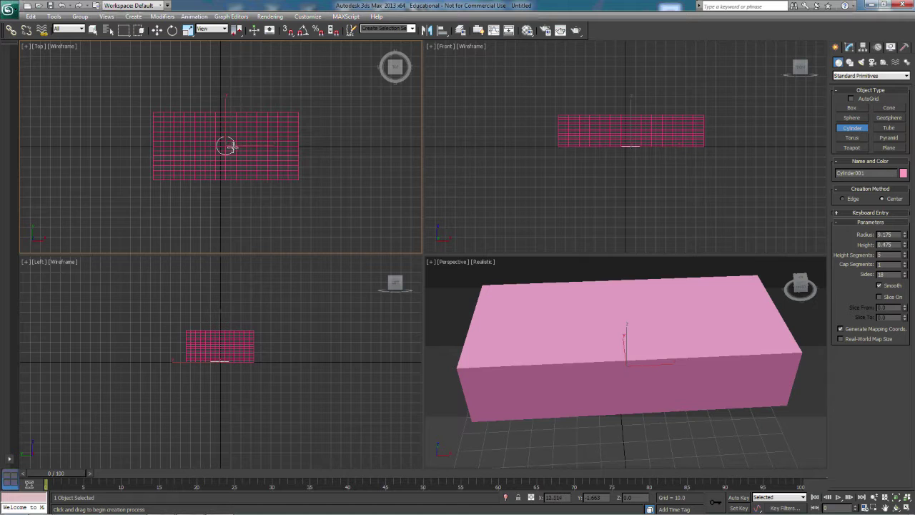
pyautogui.click(241, 83)
pyautogui.click(156, 30)
pyautogui.moveTo(631, 111); pyautogui.dragTo(630, 122)
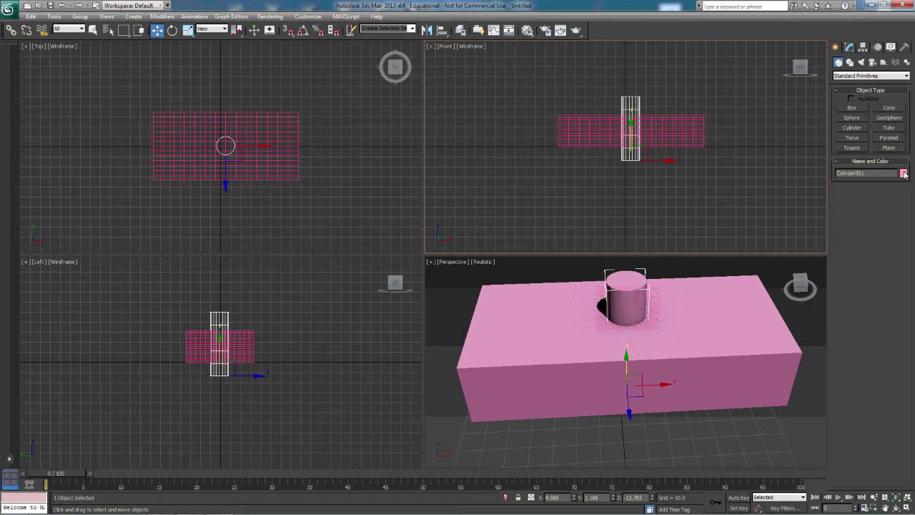
# Change the cylinder's object color to dark blue.
pyautogui.click(903, 173)
pyautogui.click(427, 185)
pyautogui.click(436, 243)
# Make the pink box the base of a ProBoolean compound object.
pyautogui.click(93, 30)
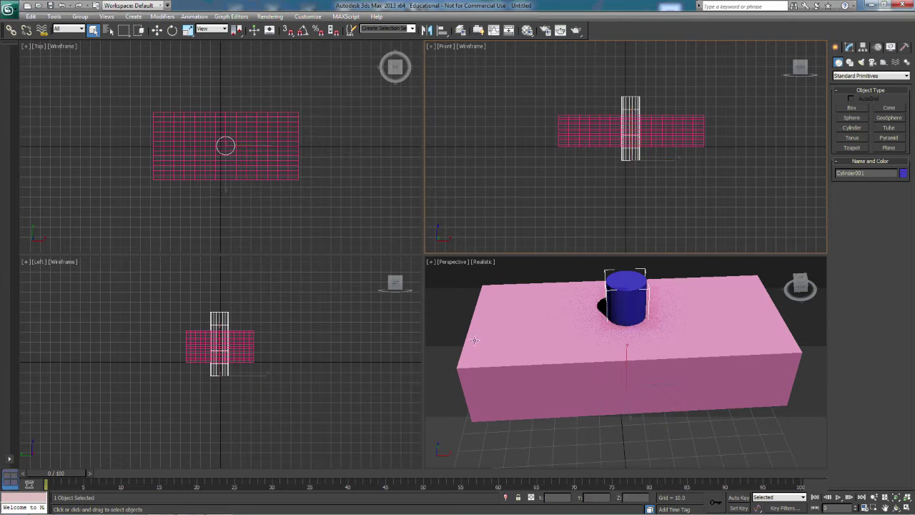
pyautogui.click(507, 344)
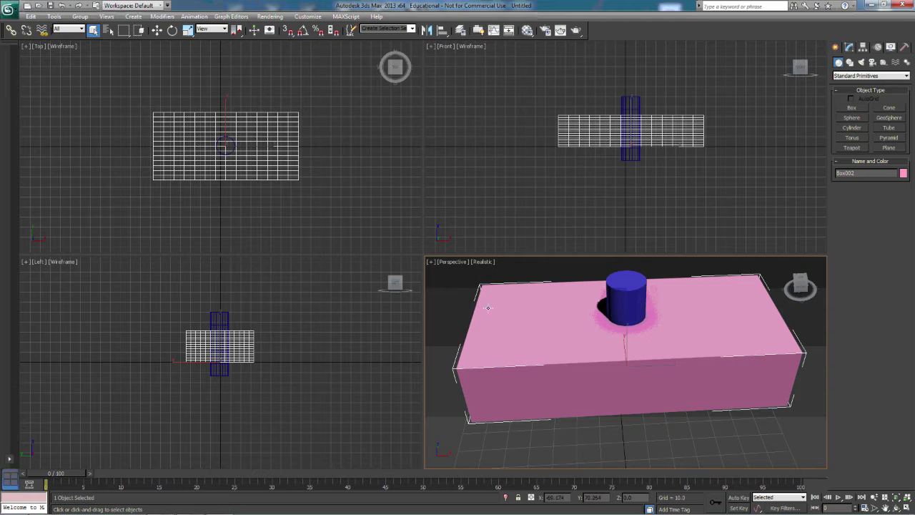
pyautogui.click(846, 76)
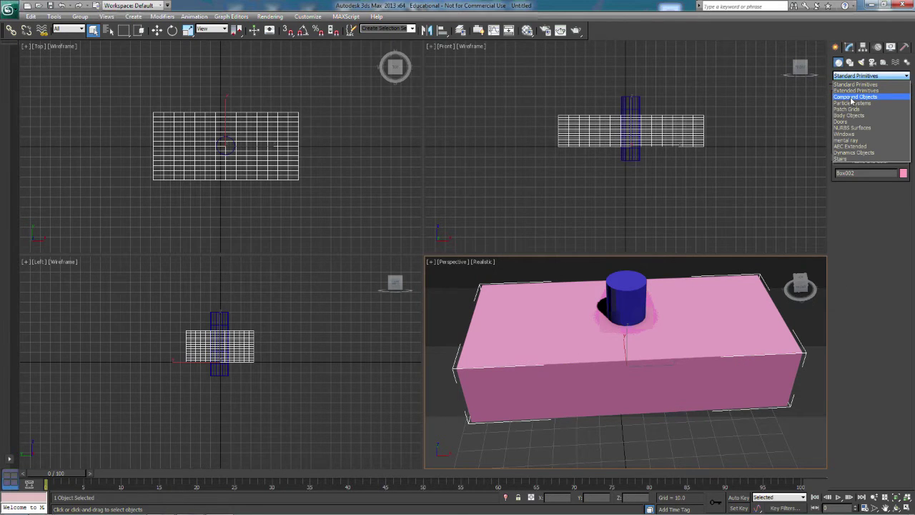
pyautogui.click(851, 97)
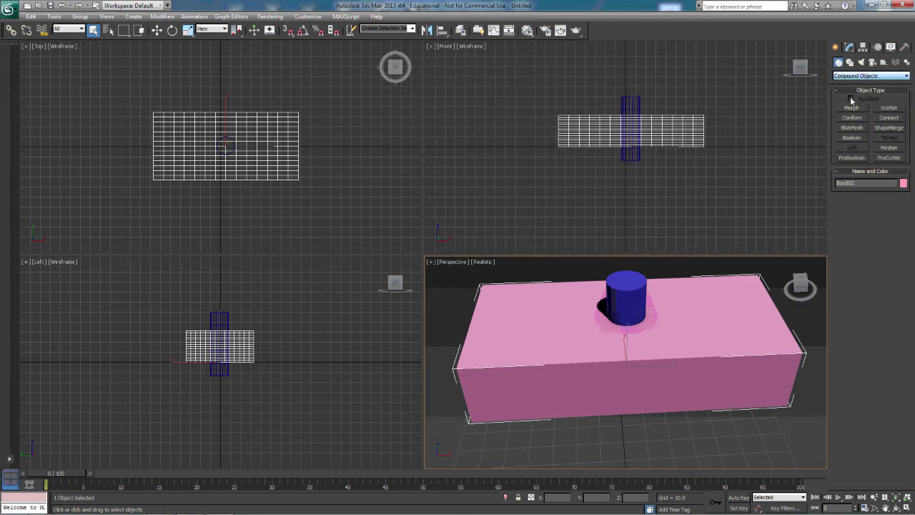
pyautogui.click(850, 158)
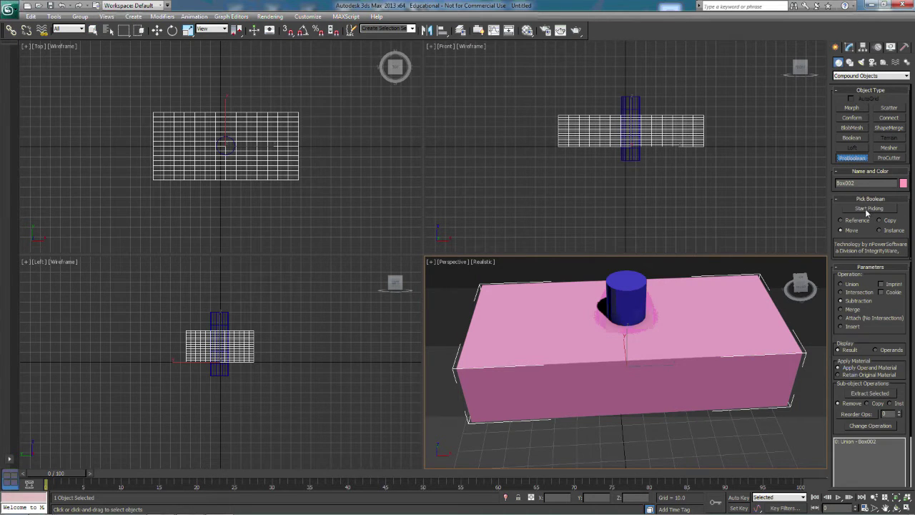
# Subtract the blue cylinder from the box, inspect the round hole, and undo the subtraction.
pyautogui.click(867, 209)
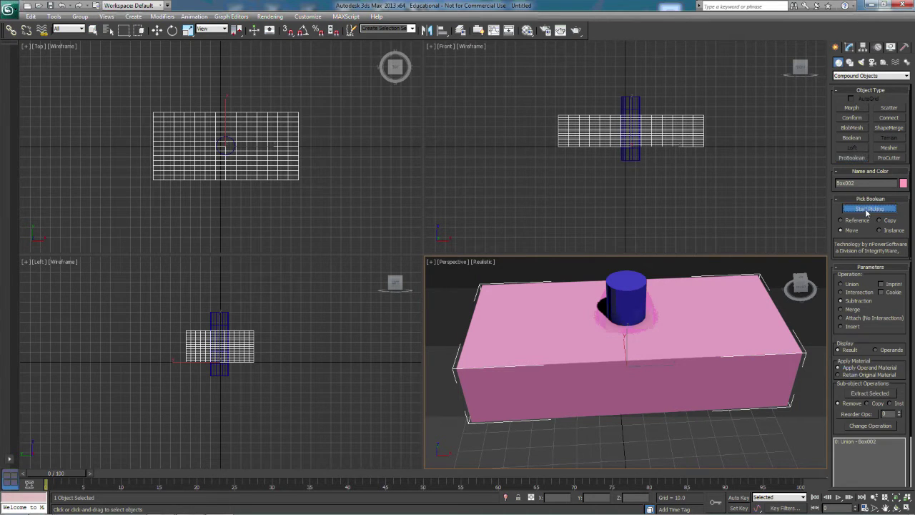
pyautogui.click(623, 286)
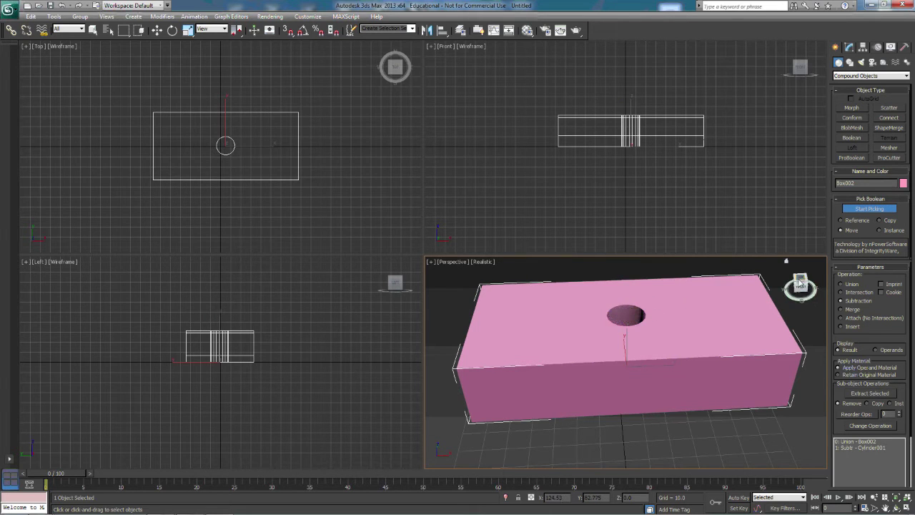
pyautogui.moveTo(800, 284)
pyautogui.mouseDown()
pyautogui.moveTo(798, 321)
pyautogui.moveTo(799, 289)
pyautogui.mouseUp()
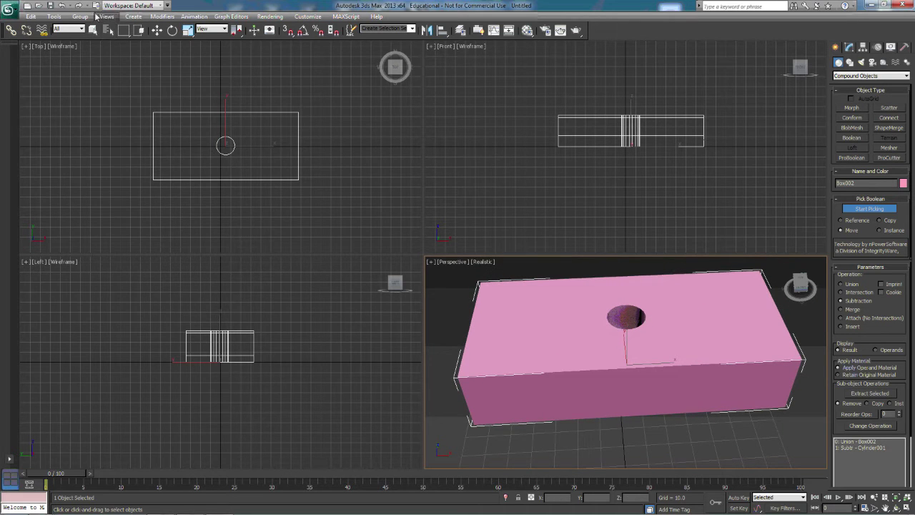
pyautogui.click(63, 5)
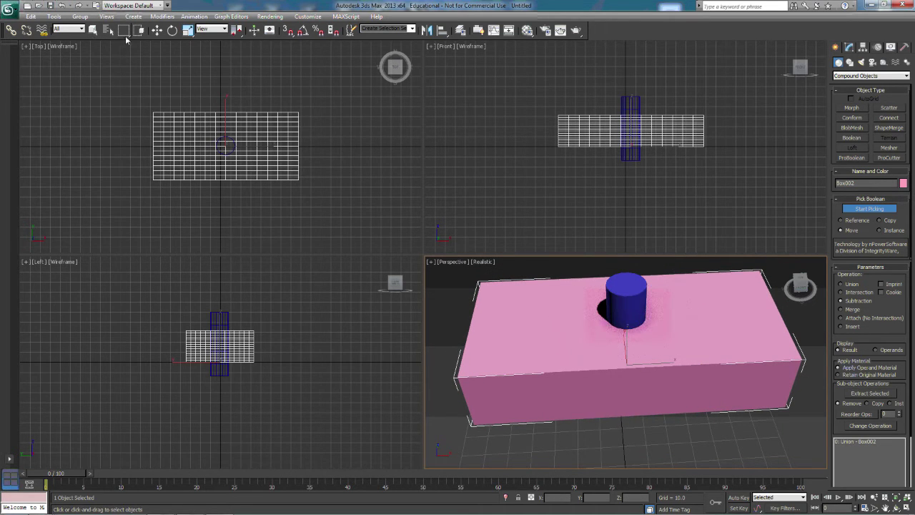
pyautogui.click(861, 209)
# Raise the blue cylinder about 23 units so that only its lower end stays inside the box.
pyautogui.click(157, 32)
pyautogui.click(631, 105)
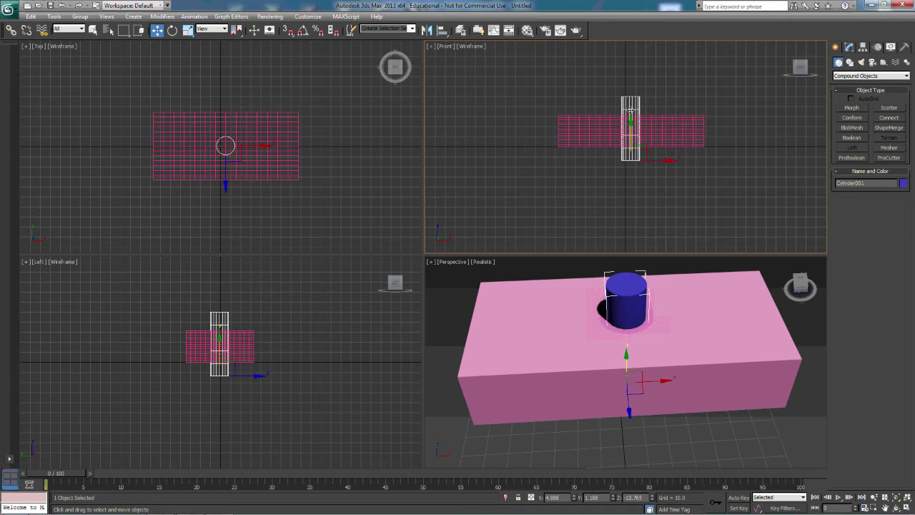
pyautogui.click(632, 120)
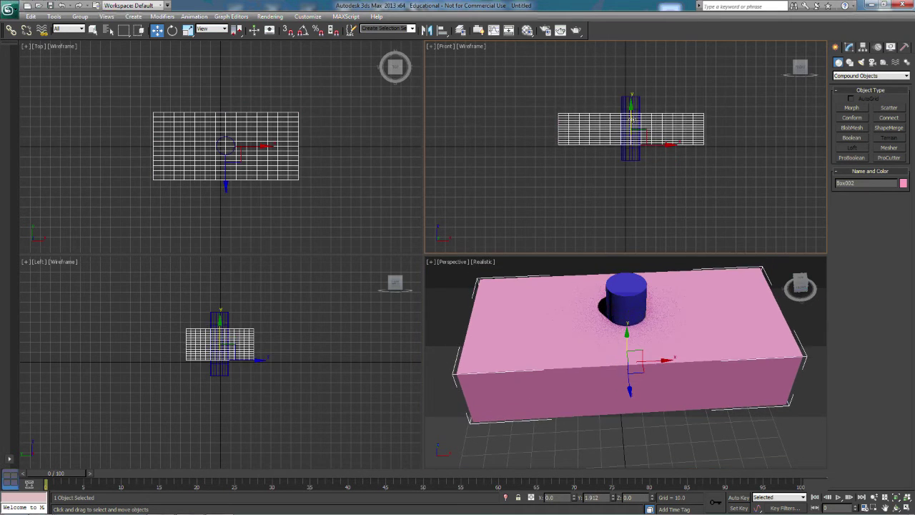
pyautogui.click(633, 107)
pyautogui.moveTo(631, 119); pyautogui.dragTo(631, 102)
pyautogui.click(638, 101)
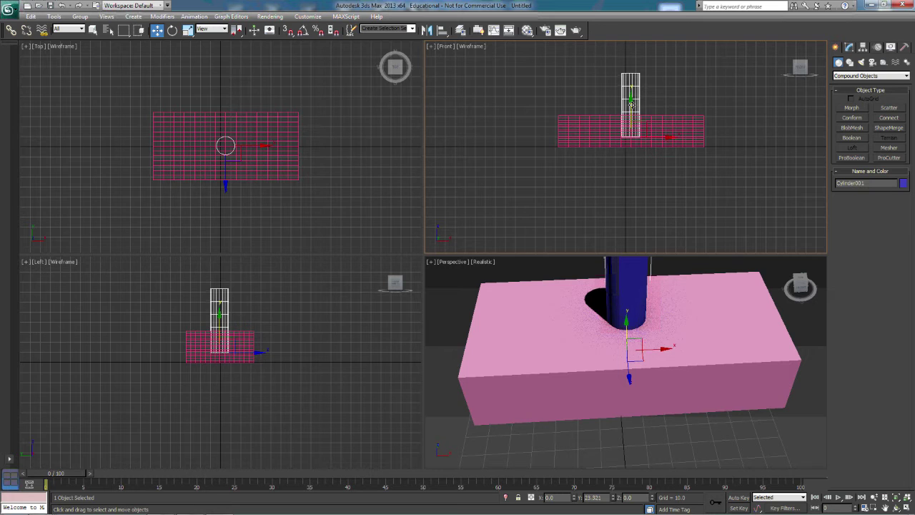
# Tilt the blue cylinder about 64 degrees along the box's length and raise it about 5 units.
pyautogui.click(173, 30)
pyautogui.moveTo(638, 105); pyautogui.dragTo(692, 141)
pyautogui.click(157, 30)
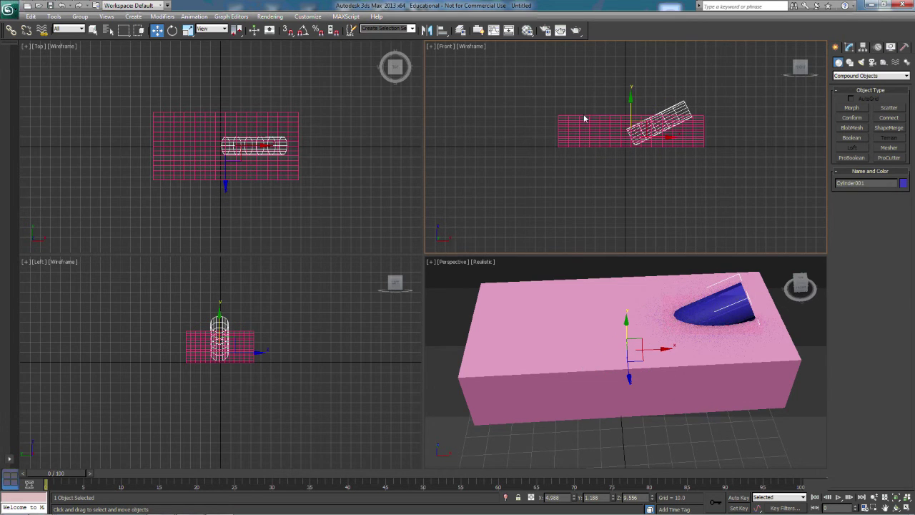
pyautogui.moveTo(631, 108); pyautogui.dragTo(631, 106)
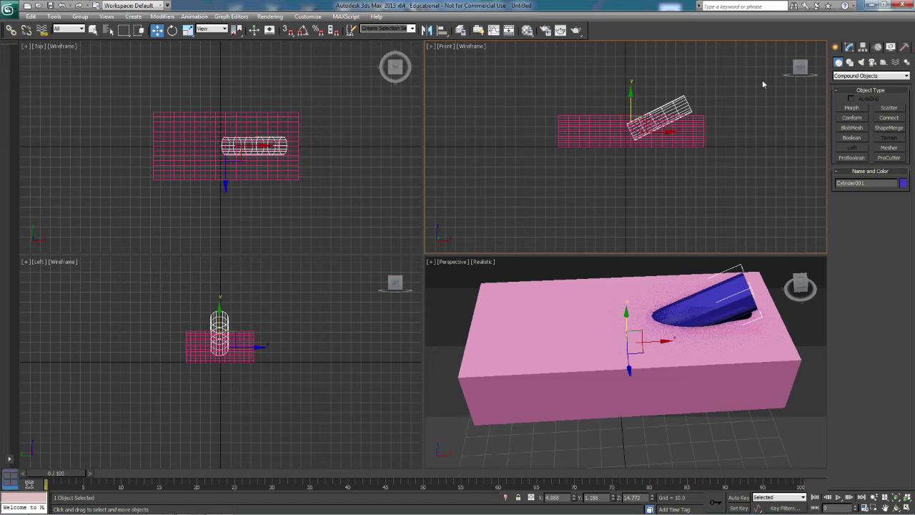
# Lengthen the blue cylinder to a height of about 100 and tilt it further, by about 12 degrees.
pyautogui.click(849, 47)
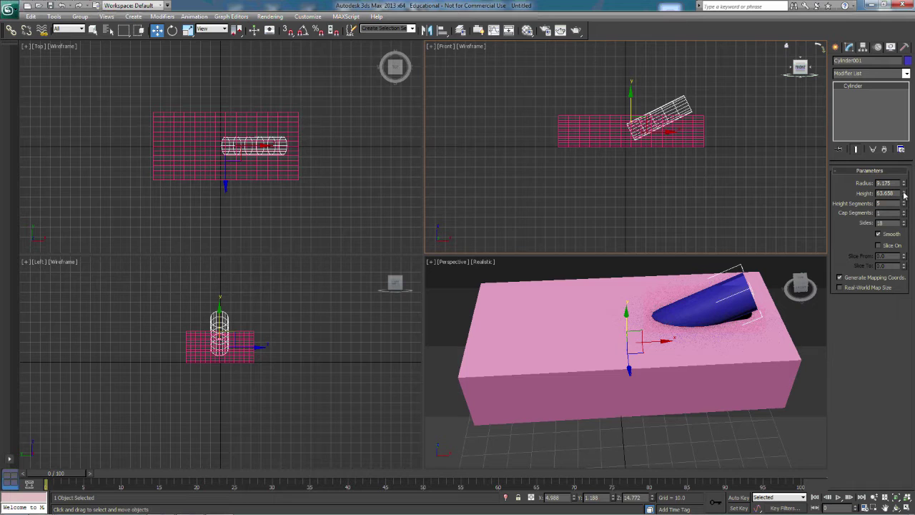
pyautogui.moveTo(904, 193); pyautogui.dragTo(904, 171)
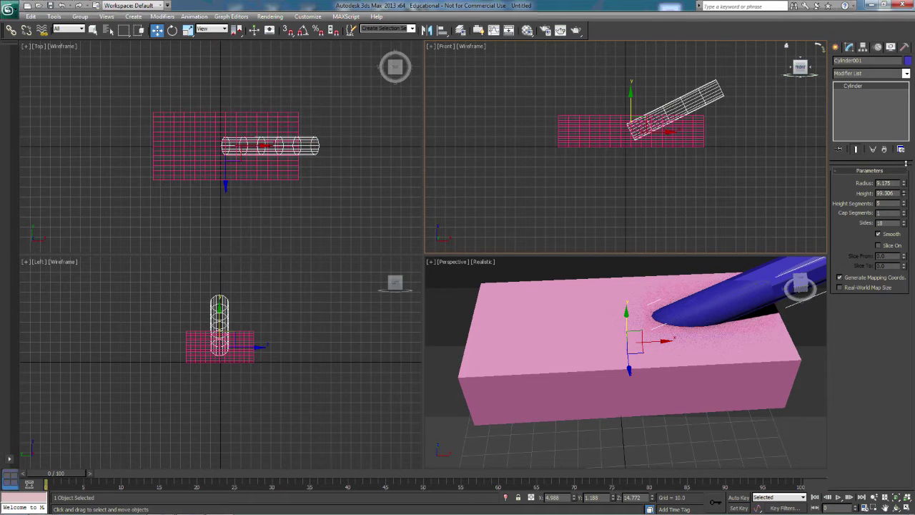
pyautogui.click(172, 31)
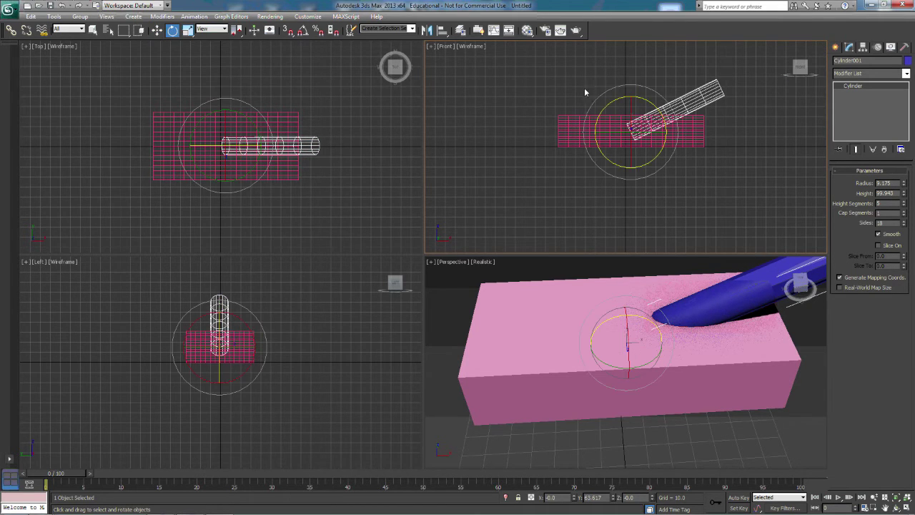
pyautogui.click(656, 108)
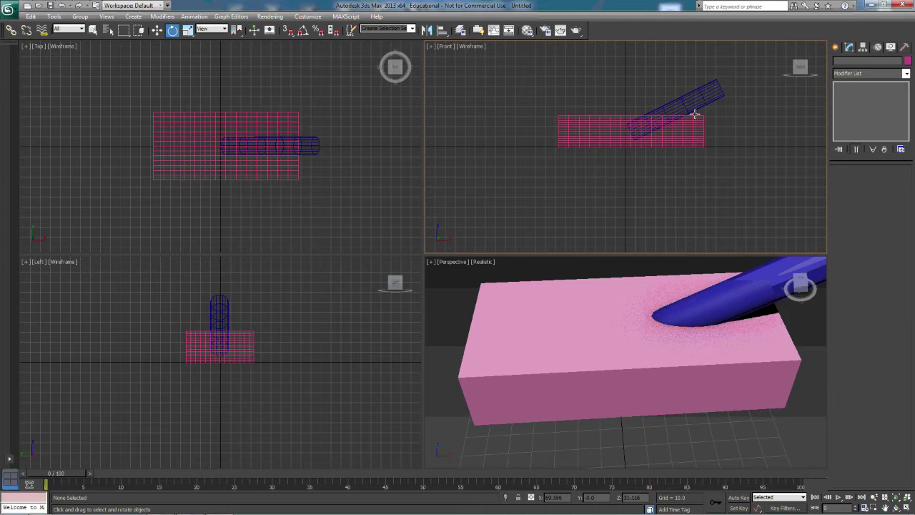
pyautogui.click(691, 100)
pyautogui.moveTo(649, 97); pyautogui.dragTo(539, 81)
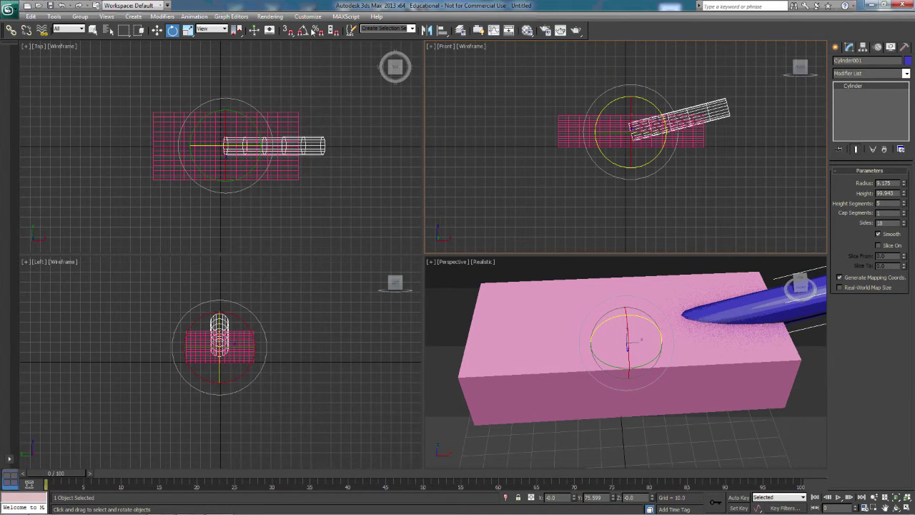
# Subtract the tilted blue cylinder from the box with ProBoolean, inspect the slanted cut and delete the resulting object.
pyautogui.click(93, 30)
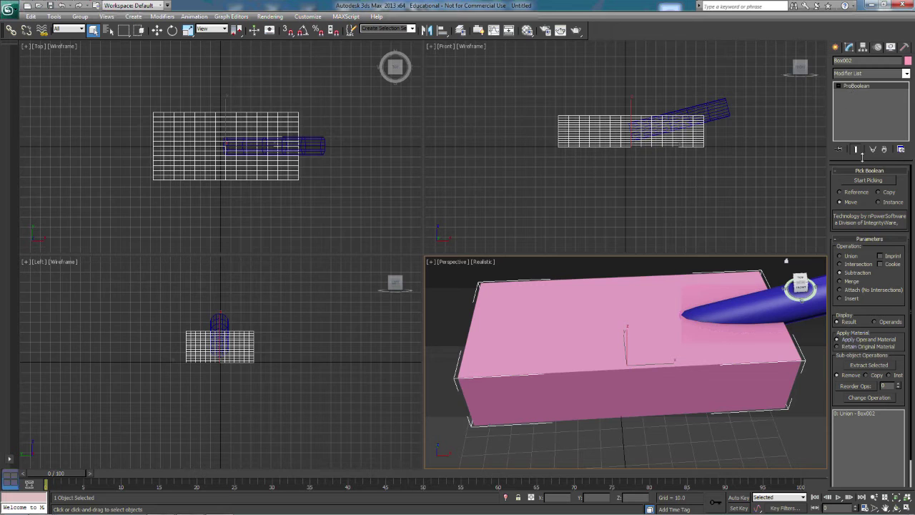
pyautogui.click(868, 181)
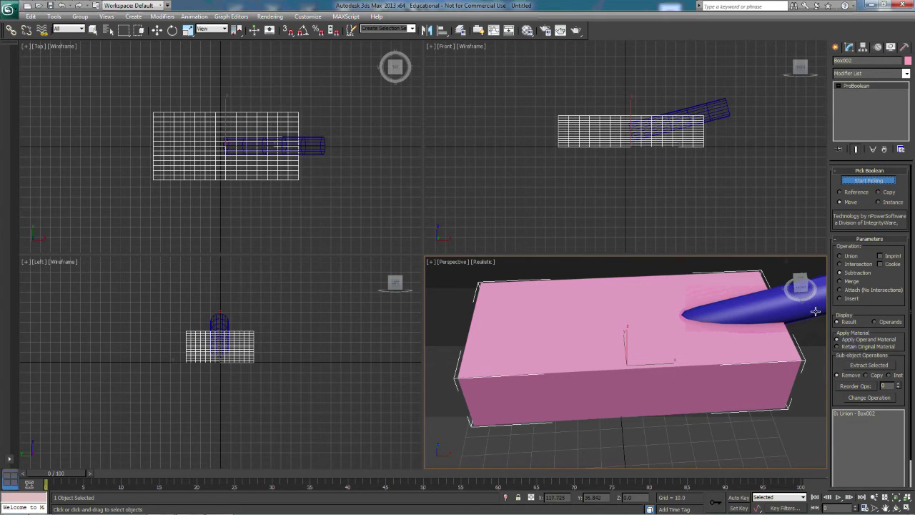
pyautogui.click(812, 312)
pyautogui.moveTo(808, 289); pyautogui.dragTo(734, 224)
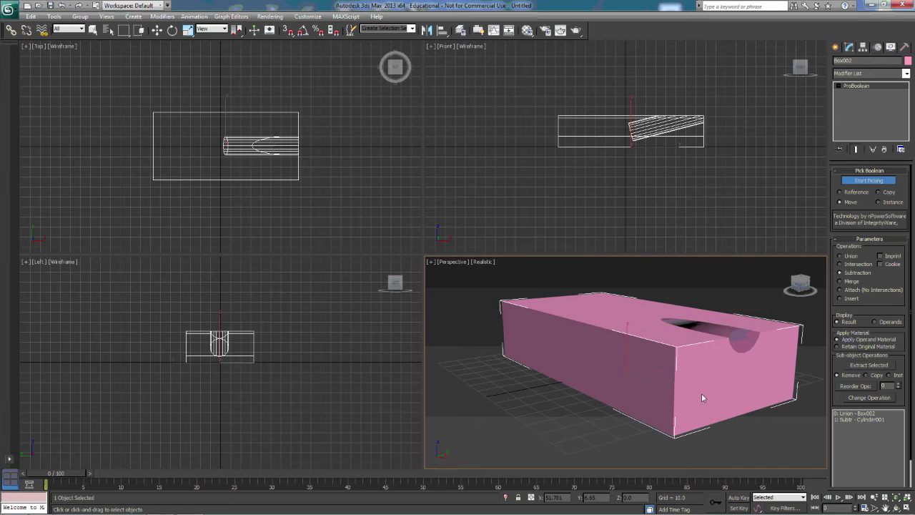
pyautogui.press('Delete')
# Try drawing a closed, peanut-shaped curved spline in the Top view with the Line tool, and undo it.
pyautogui.click(835, 46)
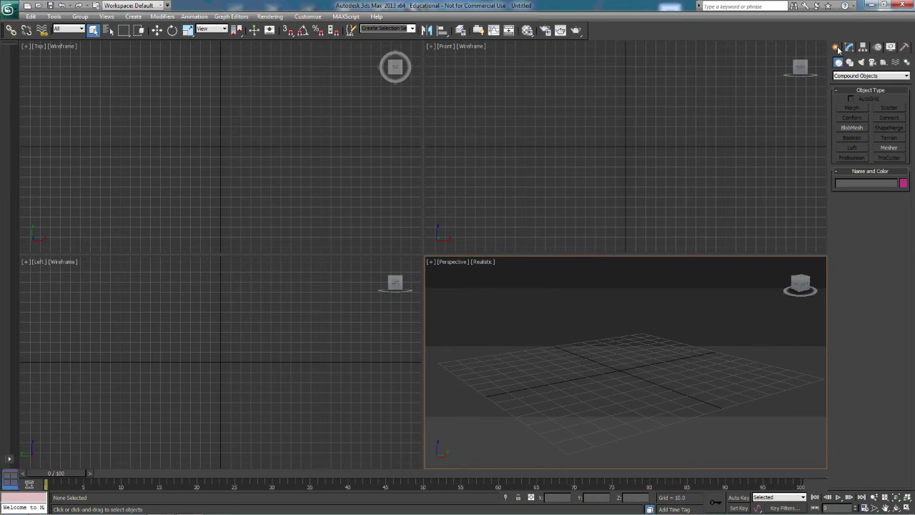
pyautogui.click(849, 62)
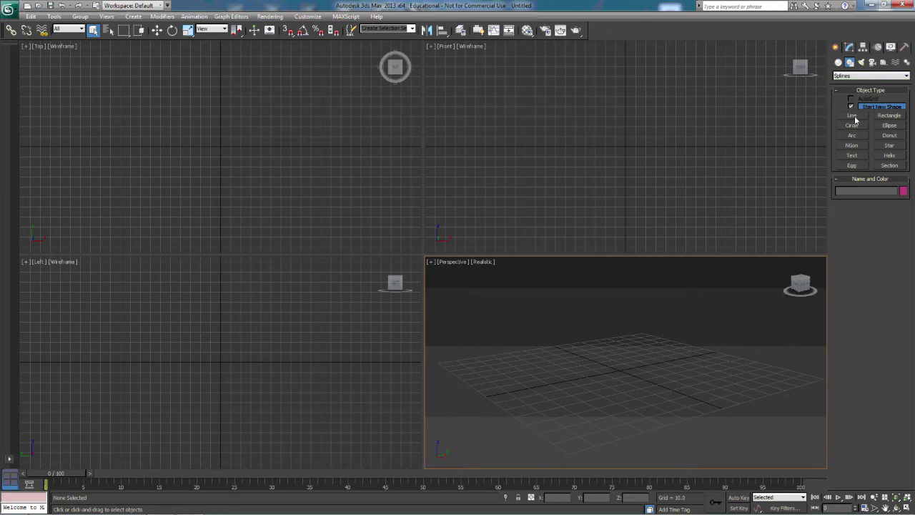
pyautogui.click(851, 116)
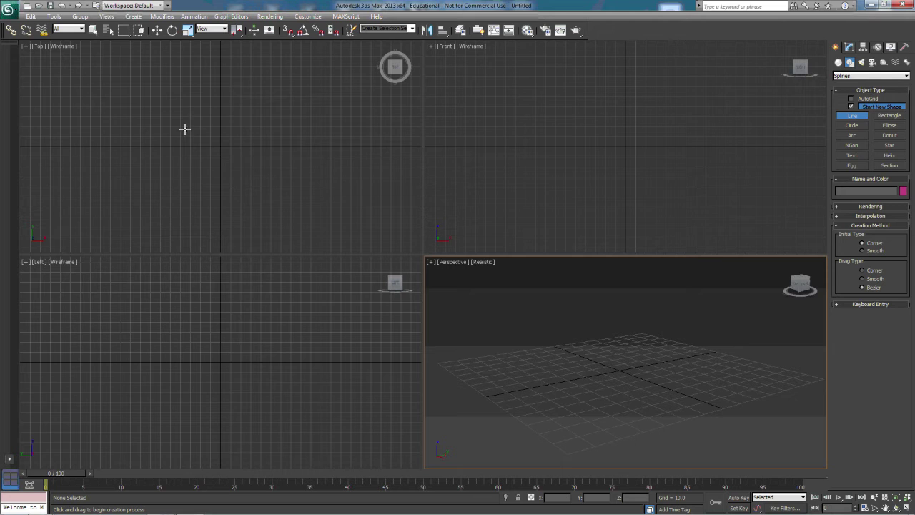
pyautogui.click(237, 109)
pyautogui.click(259, 103)
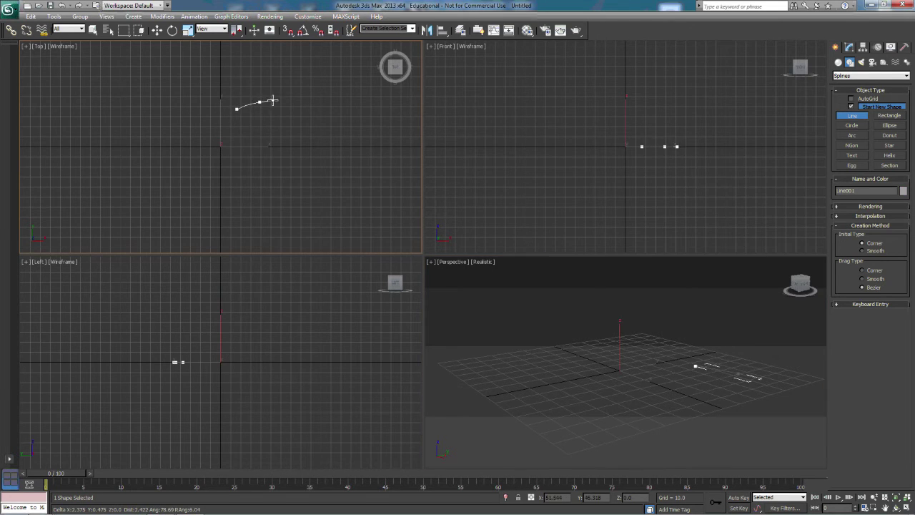
pyautogui.click(297, 112)
pyautogui.click(305, 143)
pyautogui.click(281, 168)
pyautogui.click(248, 169)
pyautogui.click(215, 149)
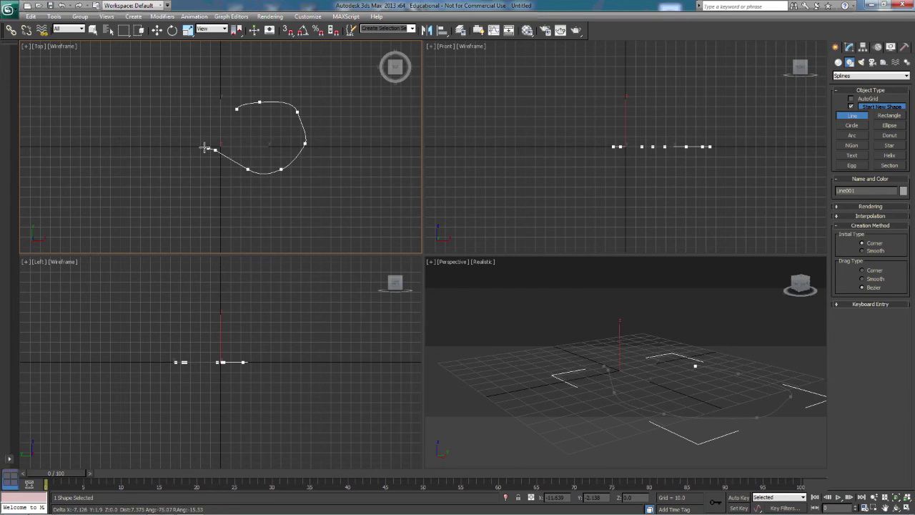
pyautogui.click(186, 147)
pyautogui.click(160, 155)
pyautogui.click(129, 157)
pyautogui.click(111, 139)
pyautogui.click(120, 98)
pyautogui.click(157, 86)
pyautogui.click(190, 95)
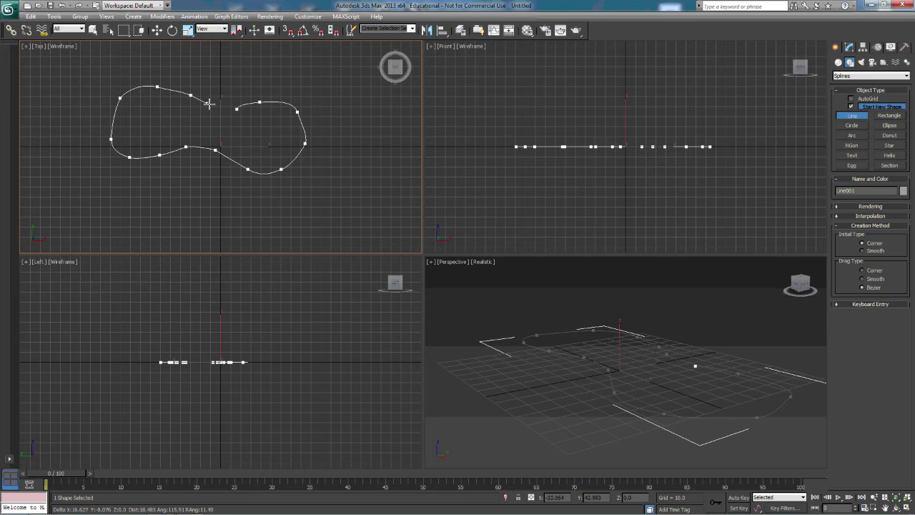
pyautogui.click(222, 107)
pyautogui.click(236, 108)
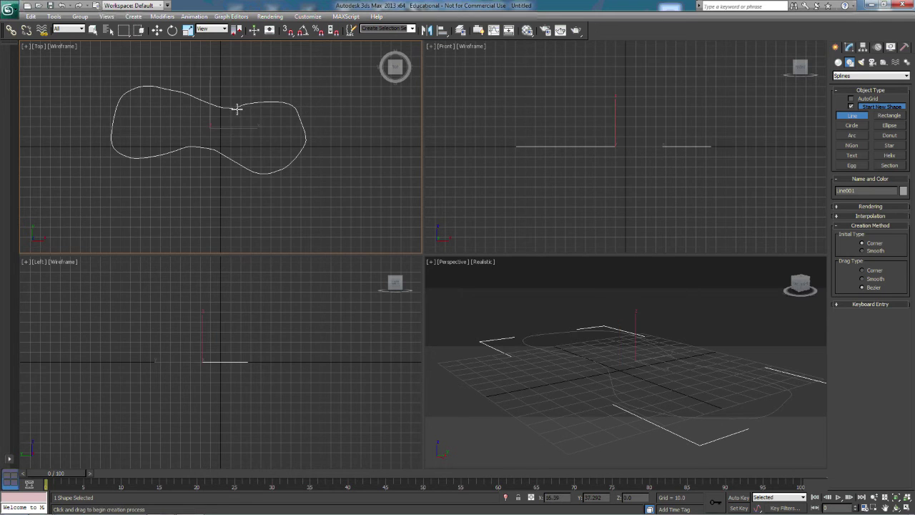
pyautogui.click(63, 5)
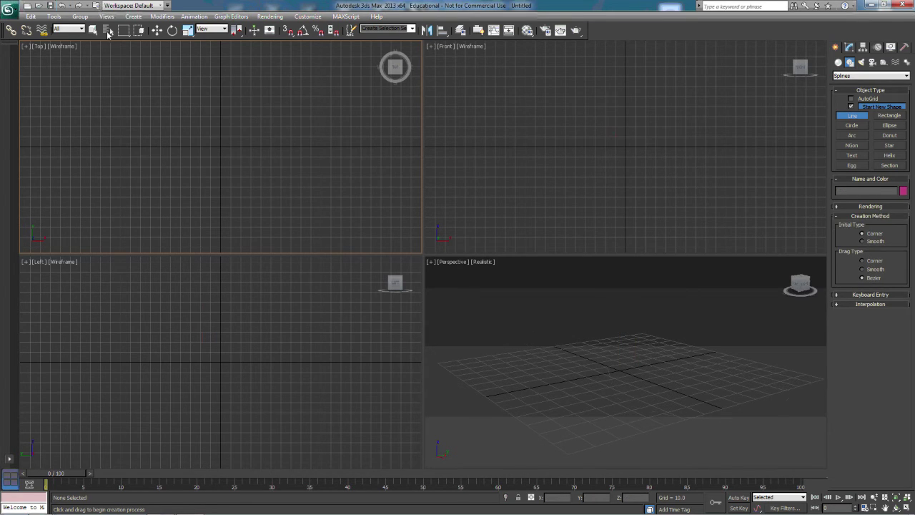
# Draw a wide, two-lobed curved outline in the Top view with the Line tool and close the spline.
pyautogui.click(221, 117)
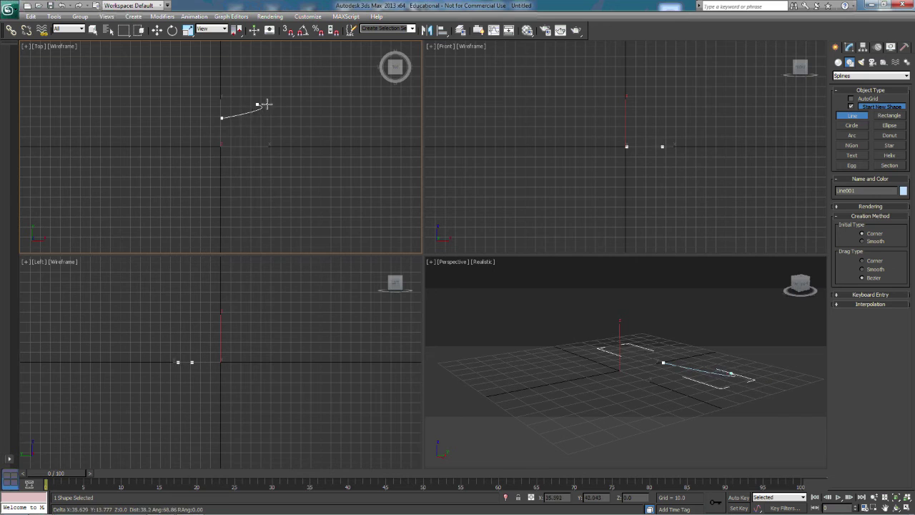
pyautogui.moveTo(283, 100); pyautogui.dragTo(315, 110)
pyautogui.click(326, 118)
pyautogui.click(328, 141)
pyautogui.click(314, 169)
pyautogui.click(269, 176)
pyautogui.click(246, 167)
pyautogui.click(215, 168)
pyautogui.click(184, 177)
pyautogui.click(138, 180)
pyautogui.click(120, 164)
pyautogui.click(115, 127)
pyautogui.click(158, 102)
pyautogui.click(193, 101)
pyautogui.click(211, 113)
pyautogui.click(222, 117)
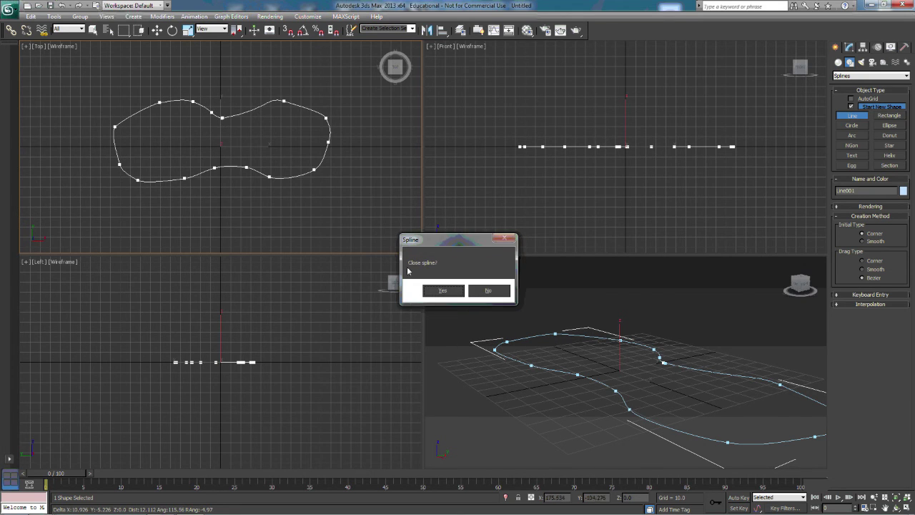
pyautogui.click(447, 290)
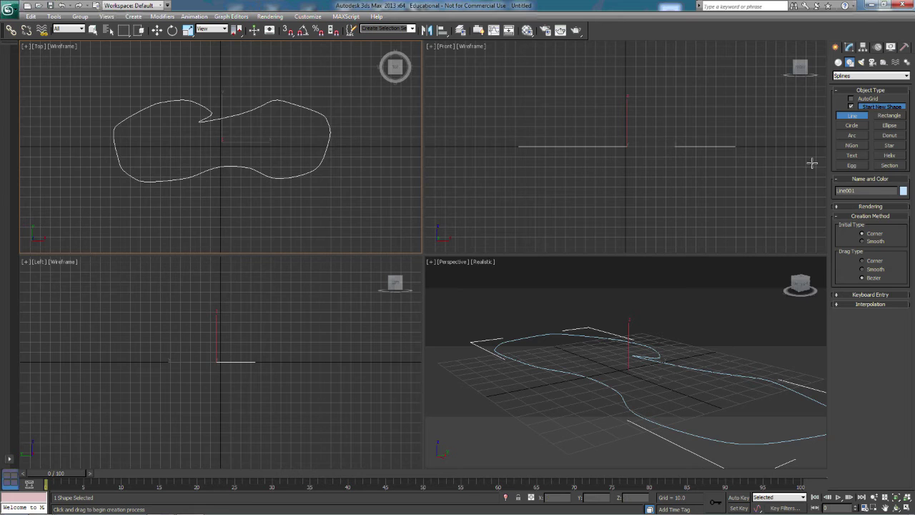
# Apply an Extrude modifier to the closed outline with an amount of about 9.5.
pyautogui.click(849, 47)
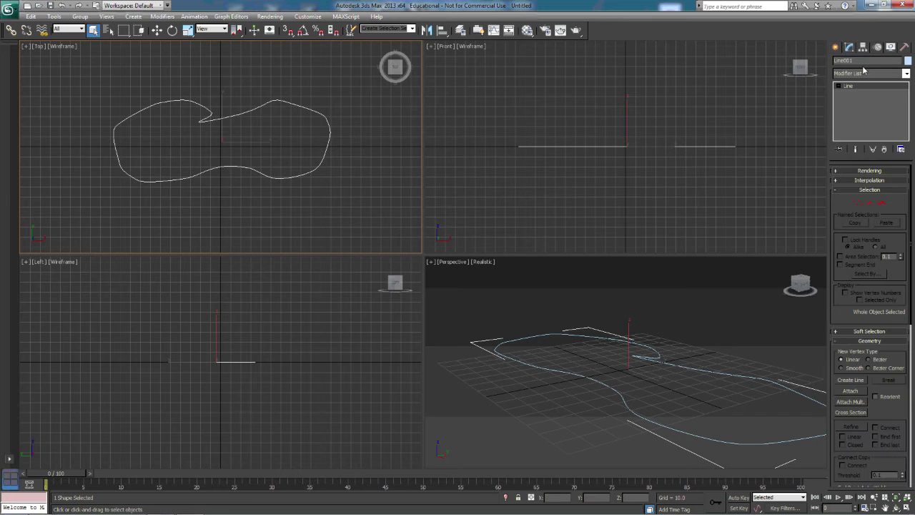
pyautogui.click(906, 73)
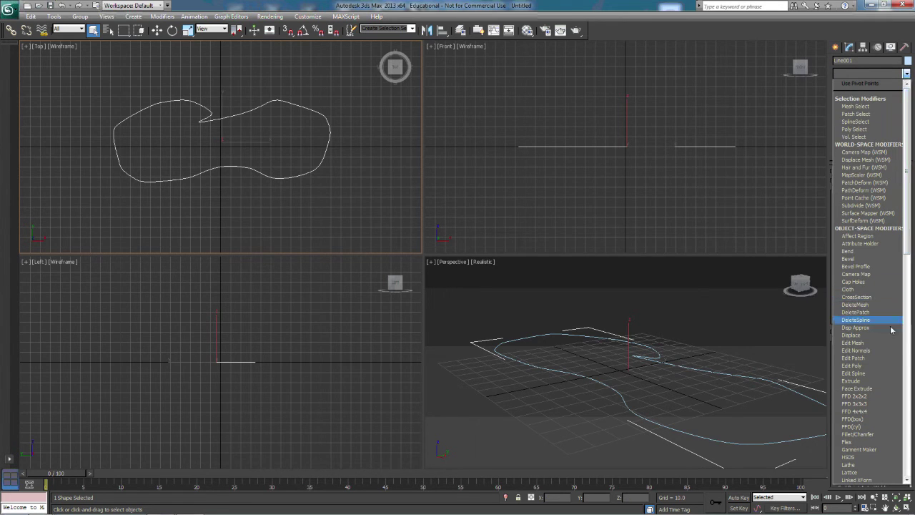
pyautogui.click(882, 380)
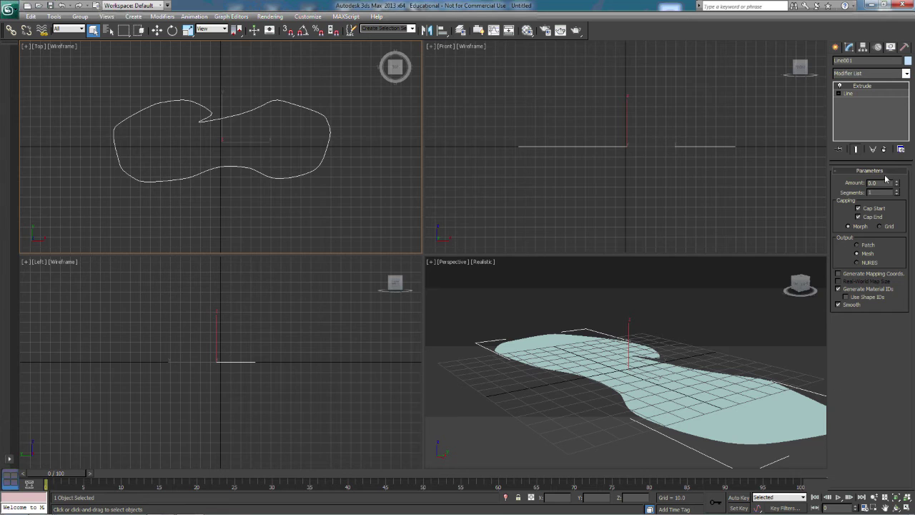
pyautogui.moveTo(897, 184); pyautogui.dragTo(896, 180)
pyautogui.moveTo(898, 173); pyautogui.dragTo(898, 172)
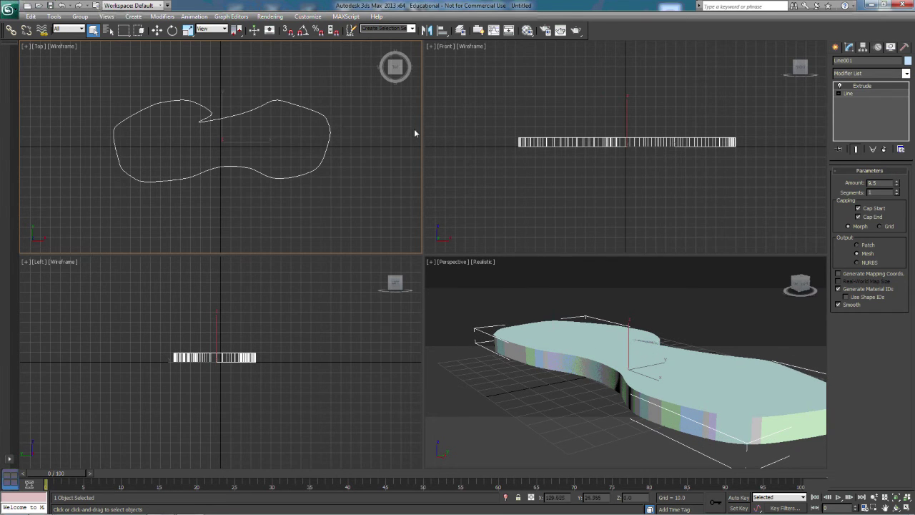
pyautogui.click(798, 75)
pyautogui.moveTo(799, 68); pyautogui.dragTo(800, 74)
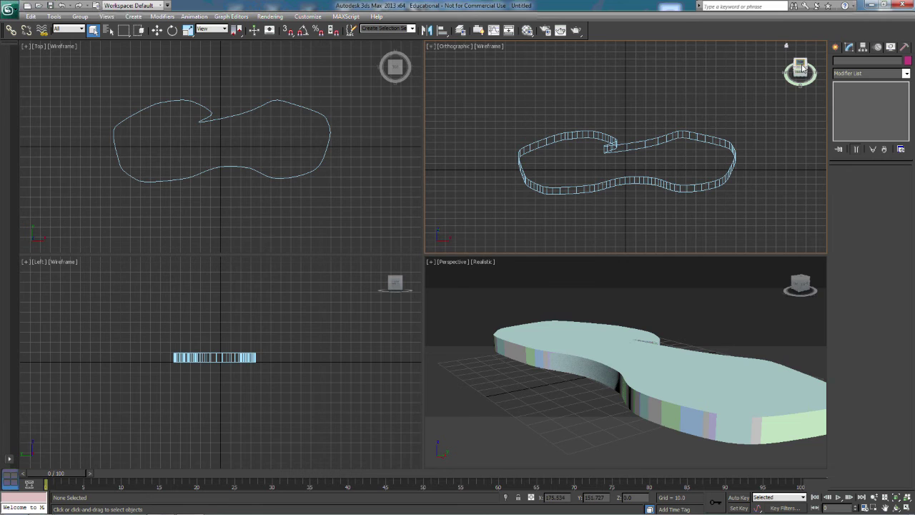
pyautogui.moveTo(802, 70); pyautogui.dragTo(793, 93)
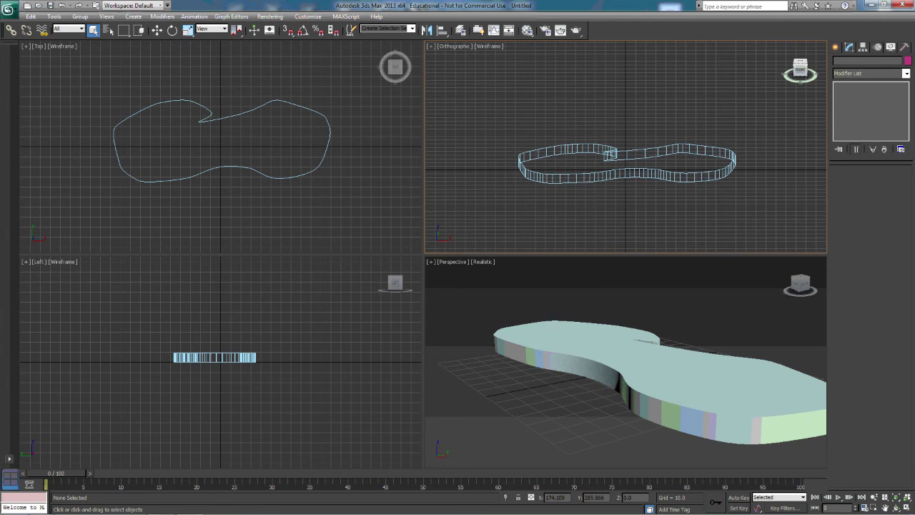
pyautogui.click(456, 46)
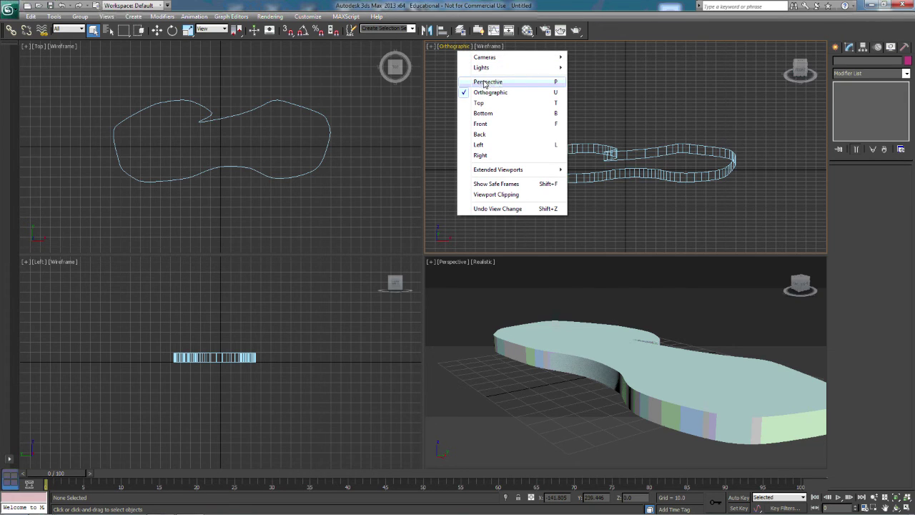
pyautogui.click(480, 124)
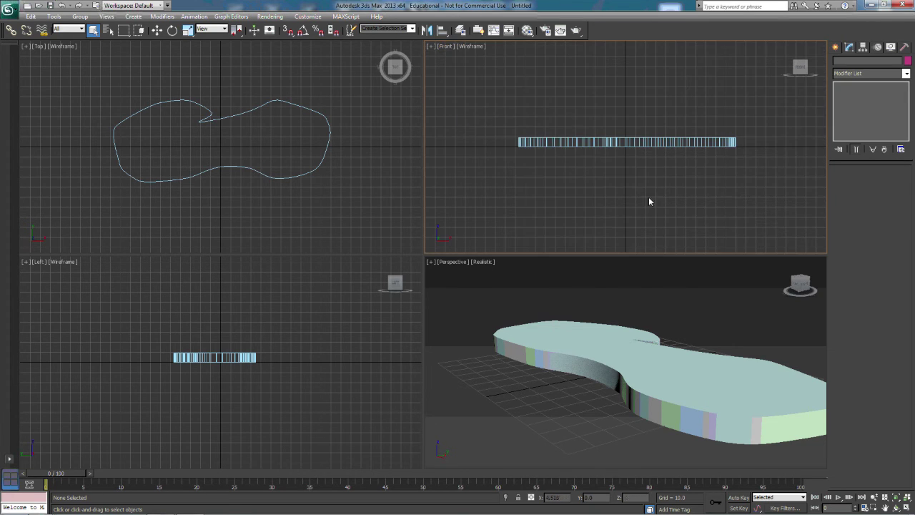
# Create a standard cylinder with a radius of about 17.6 and height of about 56 inside the right lobe of the extruded shape.
pyautogui.click(835, 47)
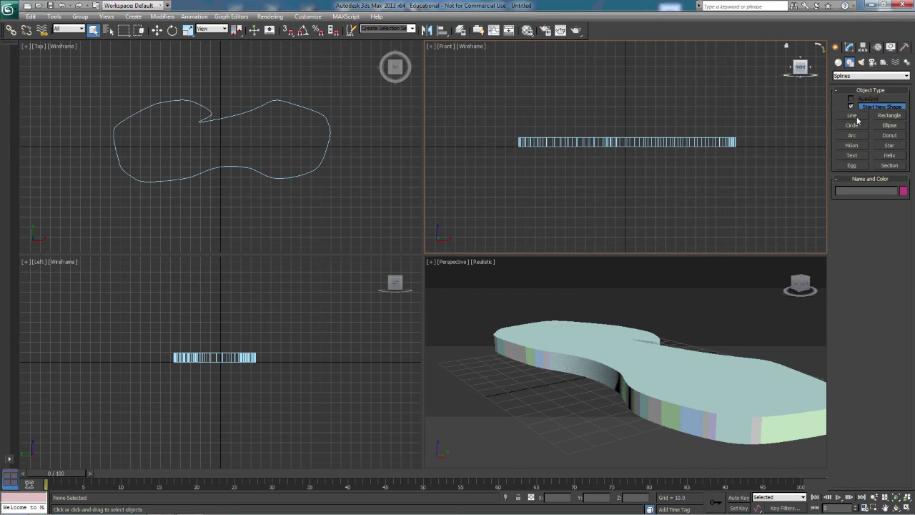
pyautogui.click(839, 62)
pyautogui.click(852, 76)
pyautogui.click(856, 85)
pyautogui.click(851, 128)
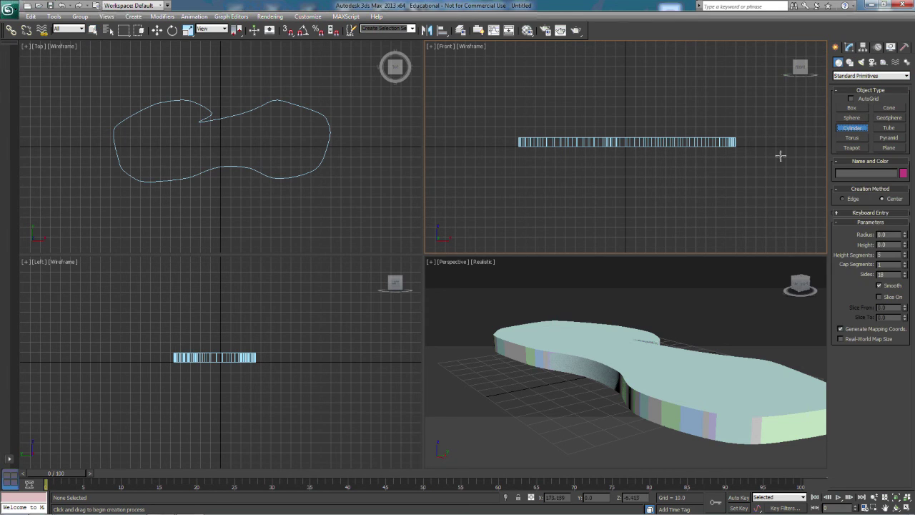
pyautogui.moveTo(258, 143)
pyautogui.mouseDown()
pyautogui.moveTo(279, 147)
pyautogui.moveTo(274, 139)
pyautogui.mouseUp()
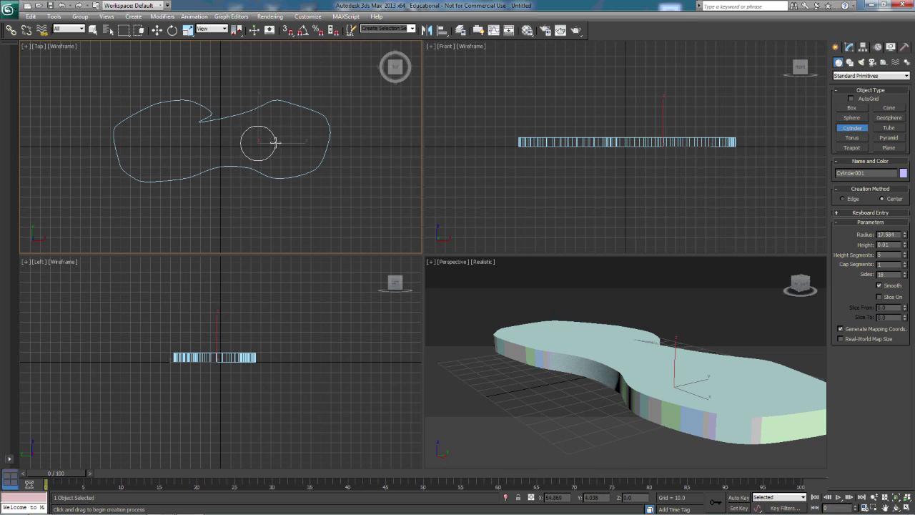
pyautogui.click(275, 86)
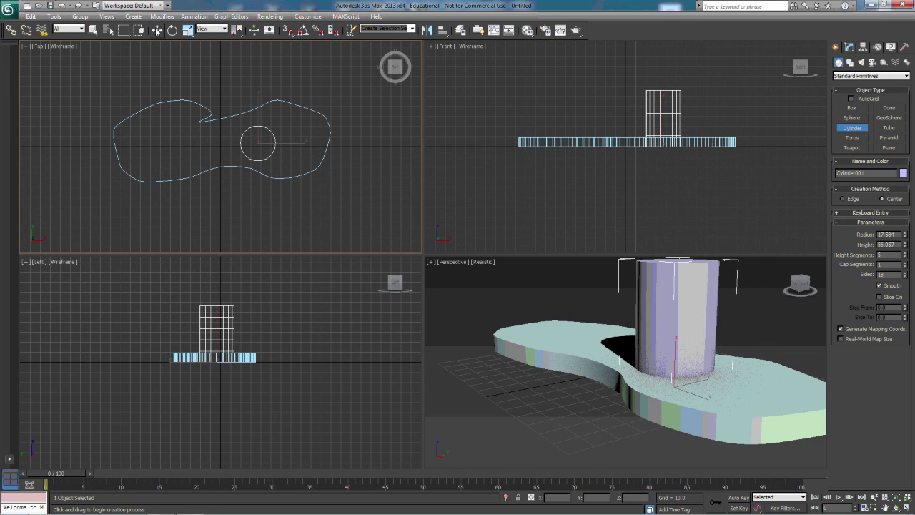
# Try to lower the cylinder along the vertical axis through the extruded shape.
pyautogui.click(156, 30)
pyautogui.click(664, 113)
pyautogui.moveTo(663, 113); pyautogui.dragTo(664, 131)
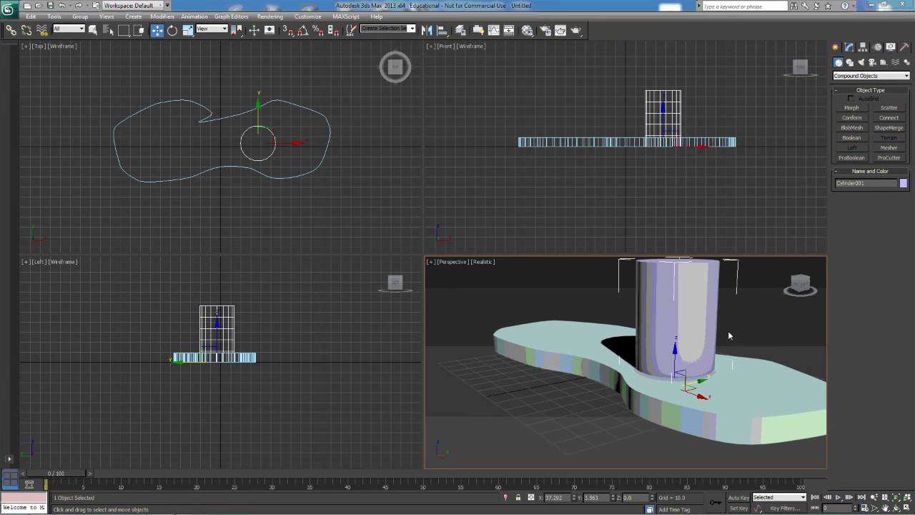
# Cut a round hole in the extruded shape by subtracting the cylinder with Boolean Subtraction (A-B), and inspect it.
pyautogui.click(93, 29)
pyautogui.click(555, 341)
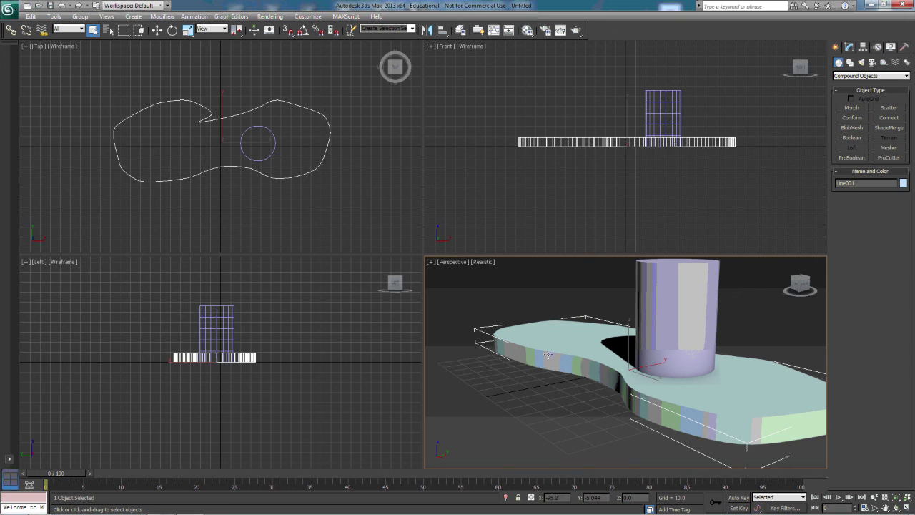
pyautogui.click(851, 137)
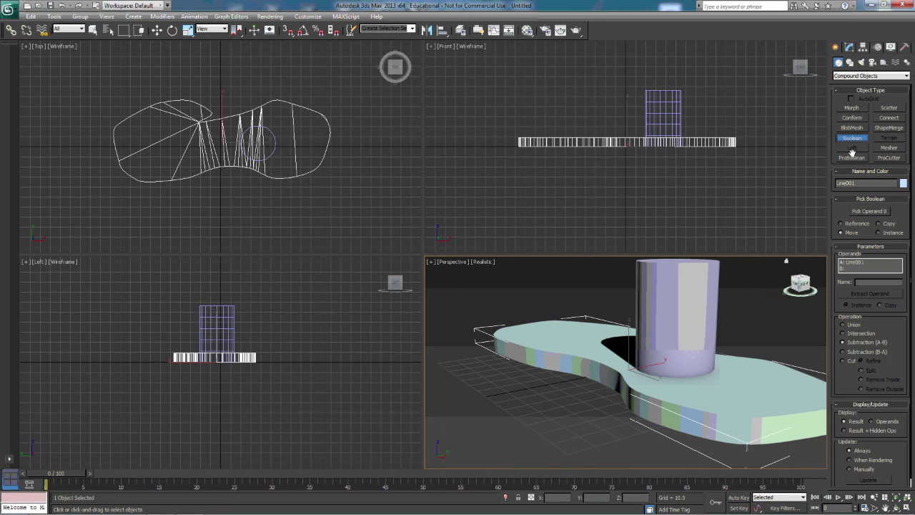
pyautogui.click(871, 213)
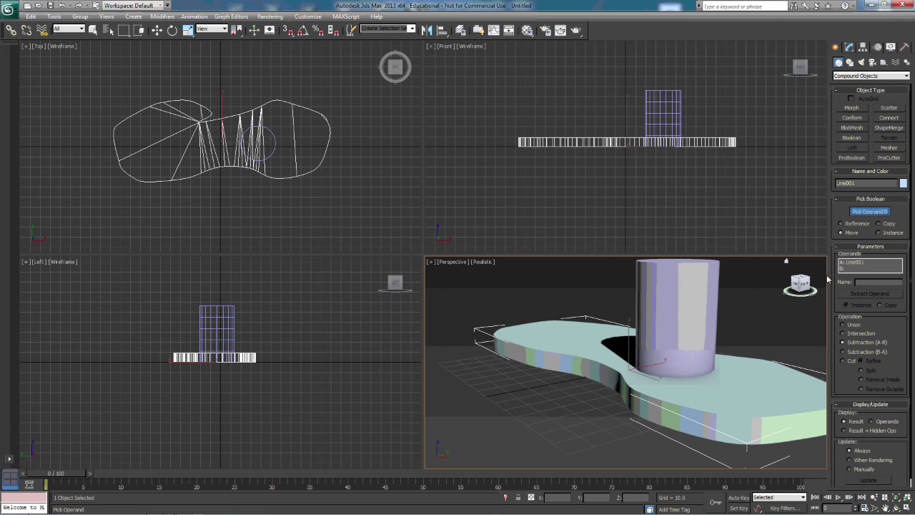
pyautogui.click(686, 308)
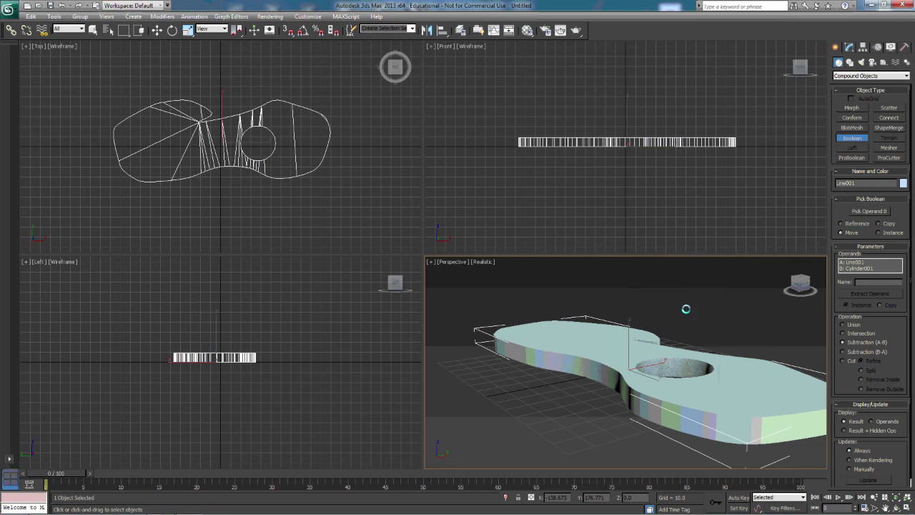
pyautogui.keyDown('alt'); pyautogui.moveTo(713, 353); pyautogui.dragTo(500, 361, button='middle'); pyautogui.keyUp('alt')
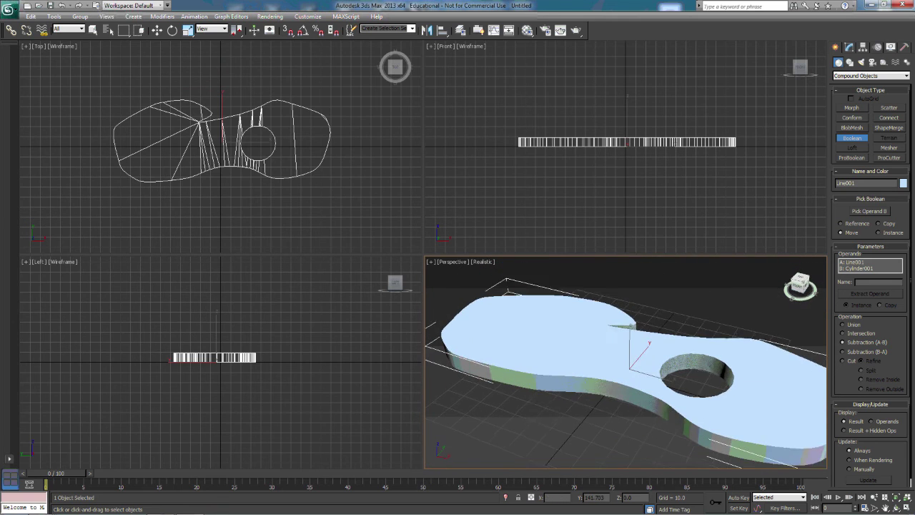